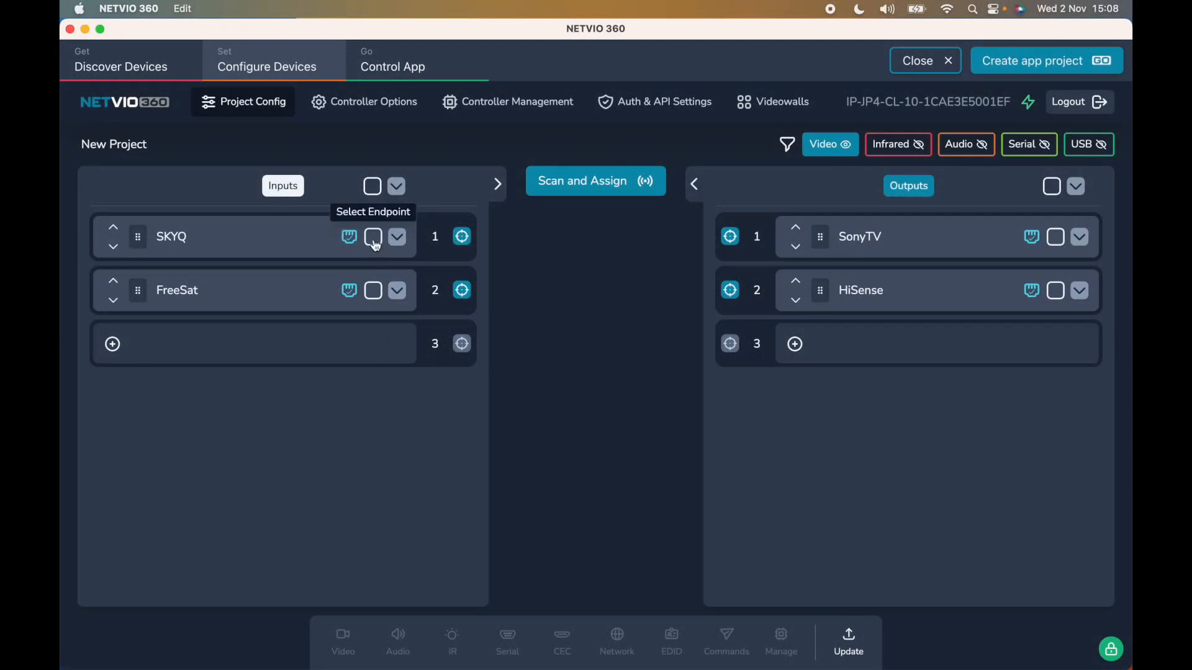
Select both input endpoints, SKYQ and FreeSat, and open their video settings.
left_click(373, 237)
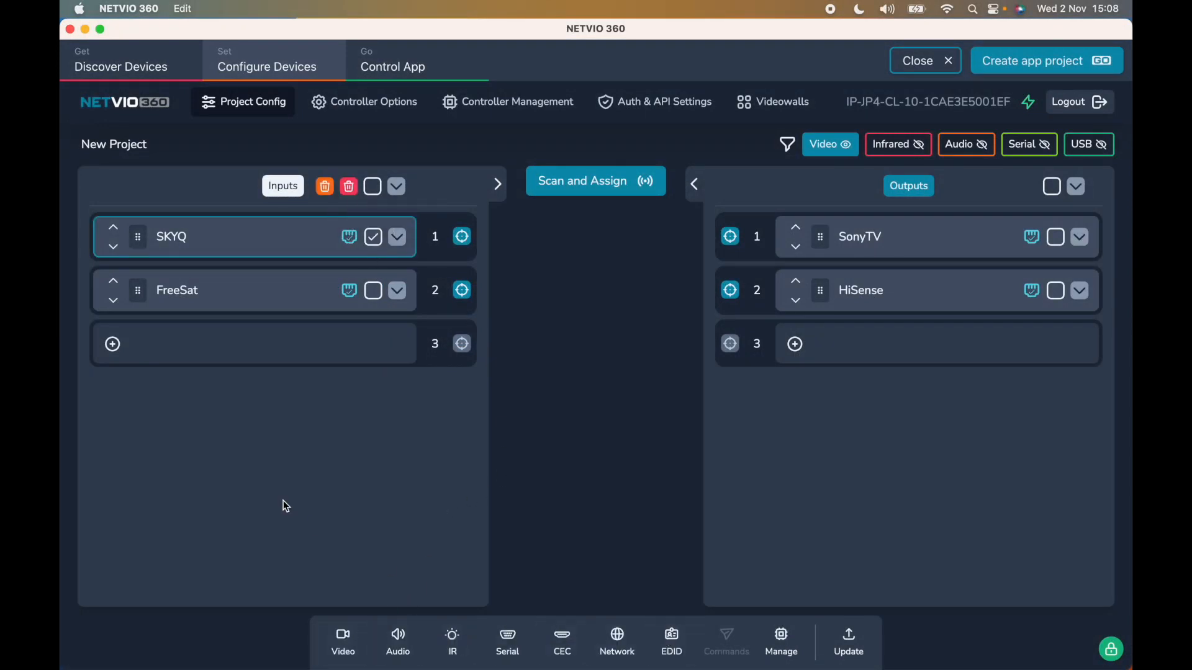
left_click(372, 186)
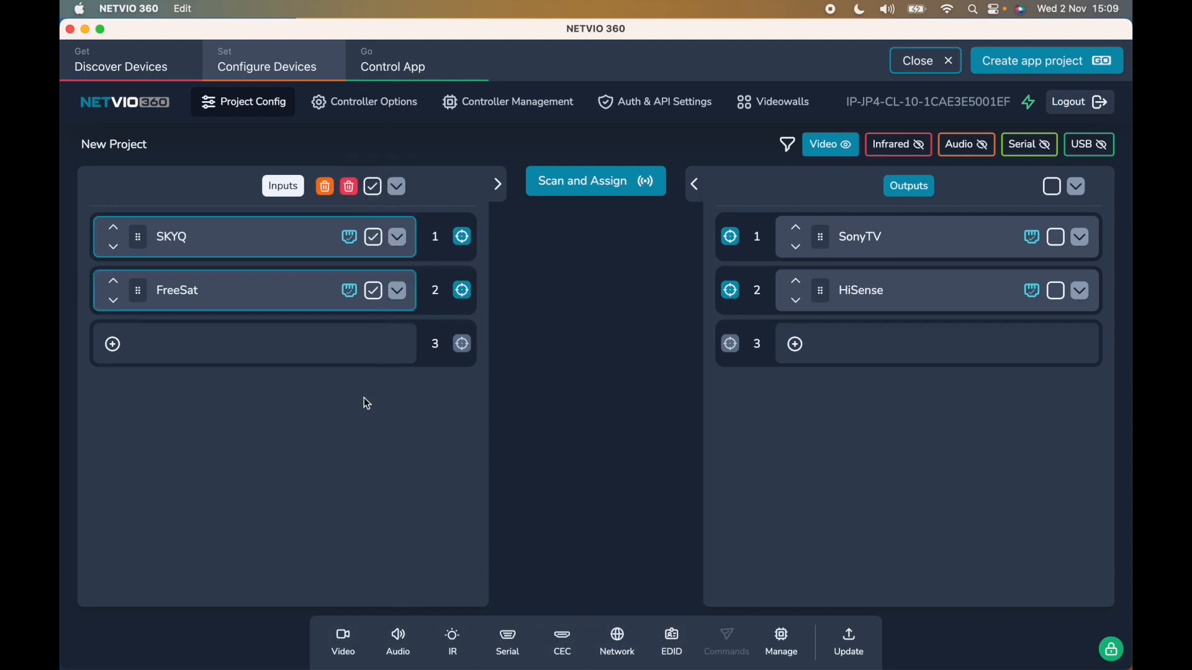
left_click(345, 642)
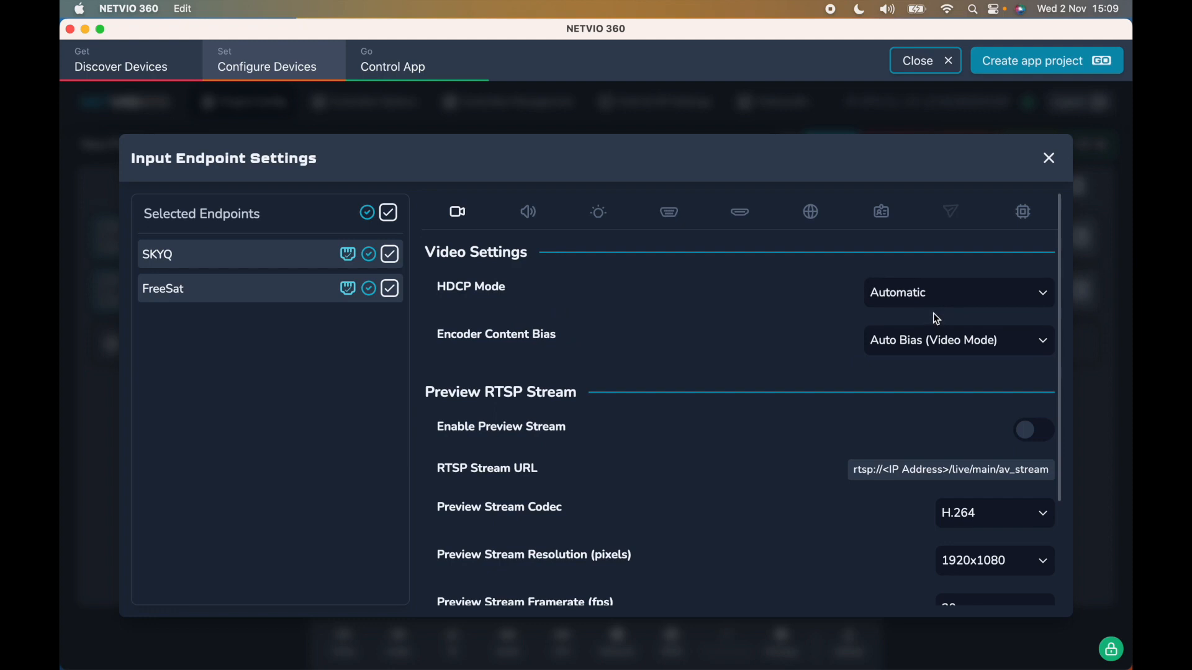
Review the available HDCP modes and set the Encoder Content Bias to Level 1 (Picture Quality Bias) for both endpoints.
left_click(918, 302)
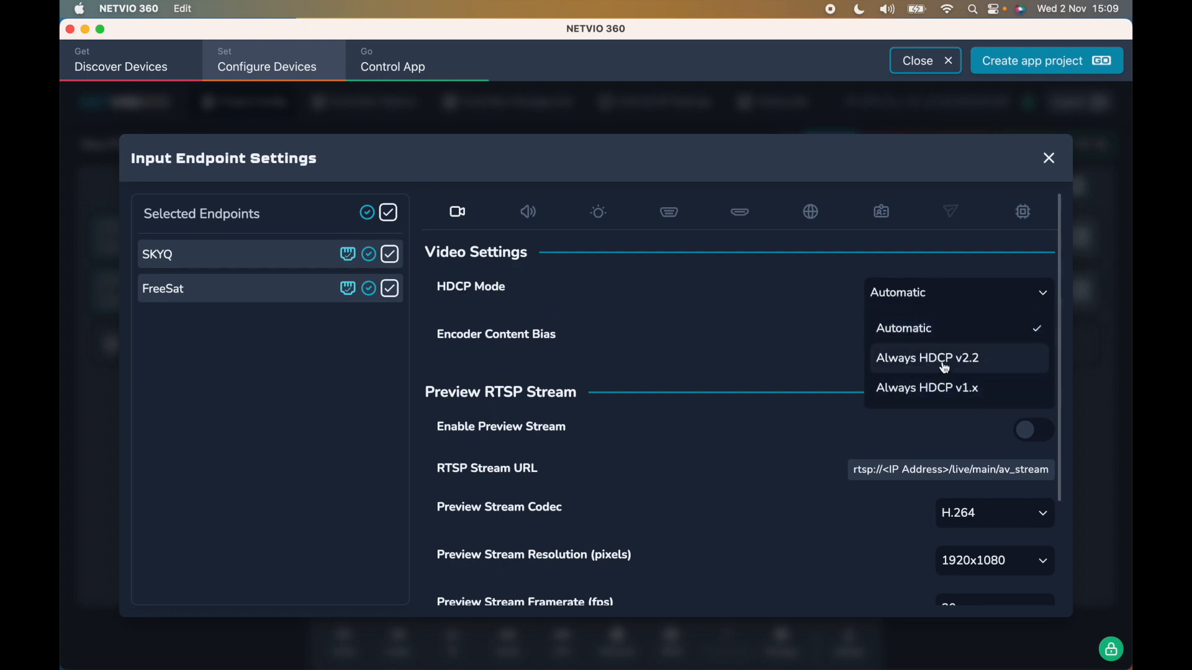
left_click(832, 355)
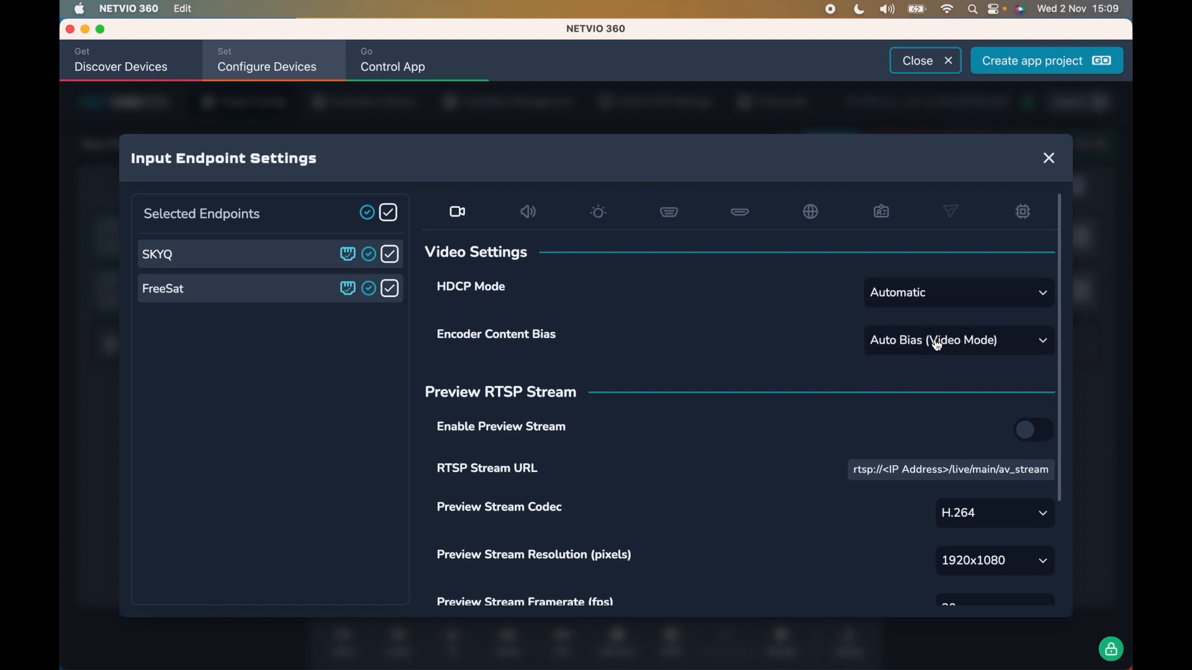
left_click(954, 345)
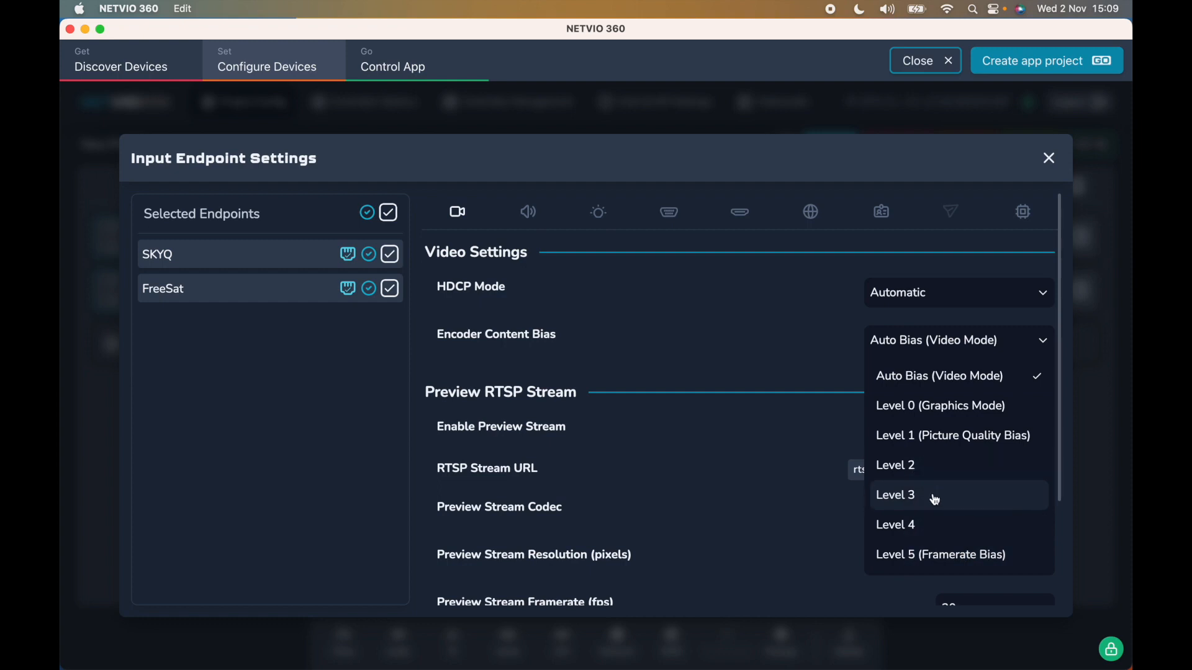
left_click(934, 435)
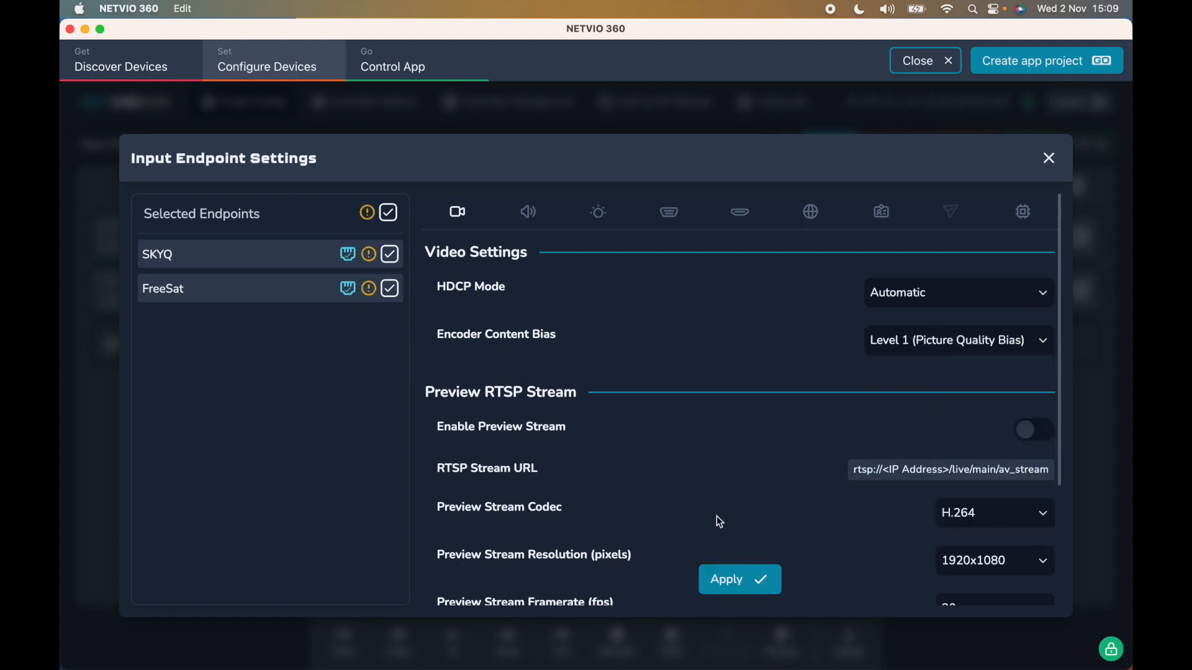
Enable the RTSP preview stream for SKYQ and FreeSat, checking FreeSat's individual stream URL with SKYQ temporarily deselected.
scroll(713, 504, "down", 5)
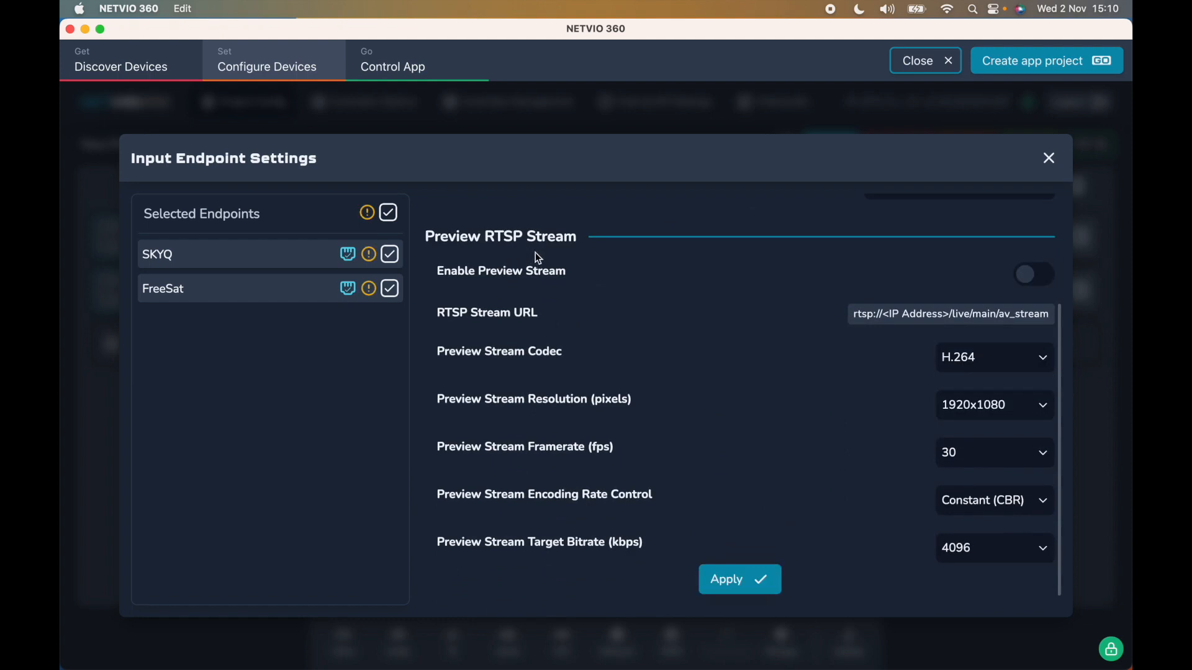
left_click(1032, 274)
left_click(389, 256)
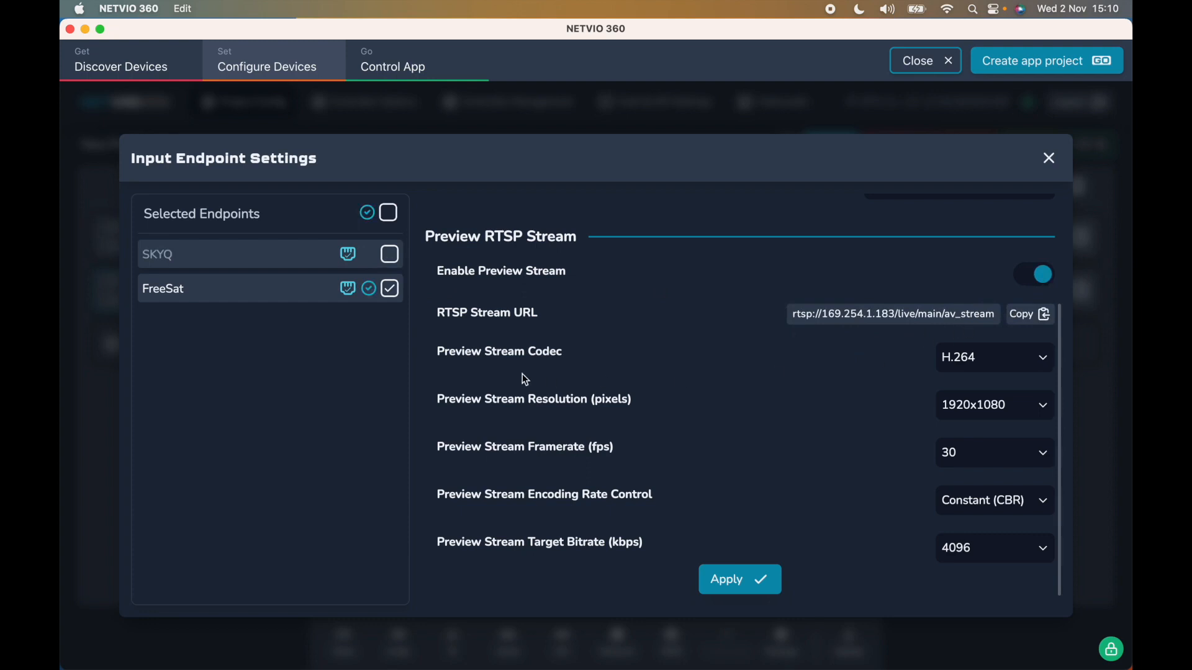
left_click(389, 255)
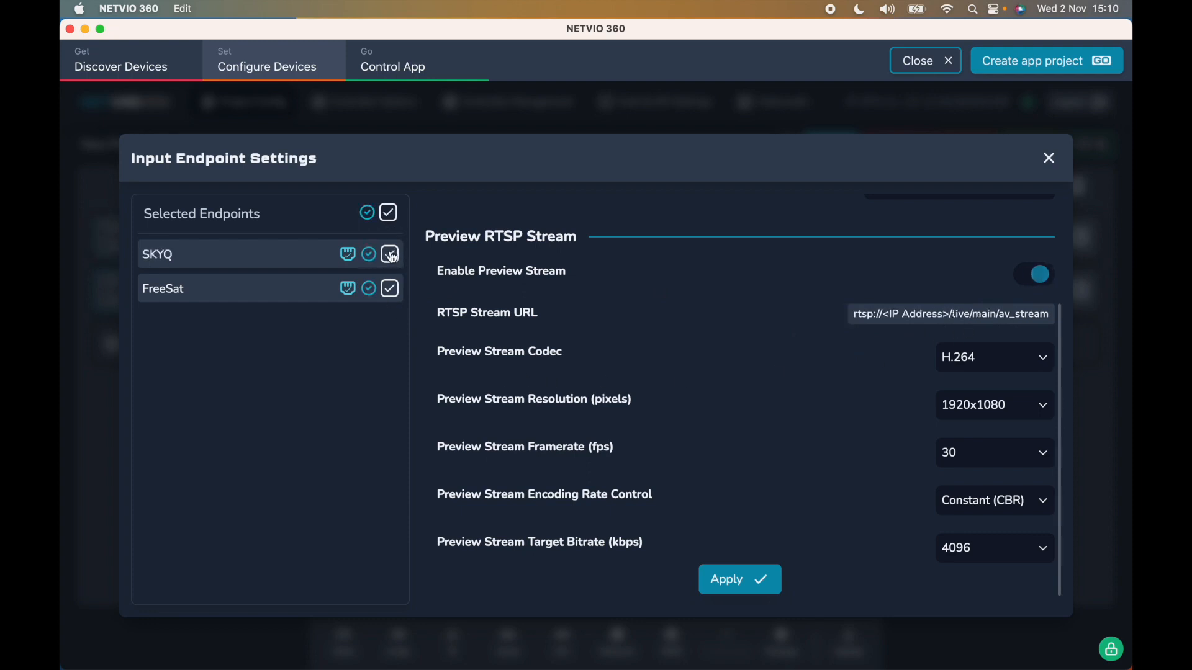
left_click(1026, 355)
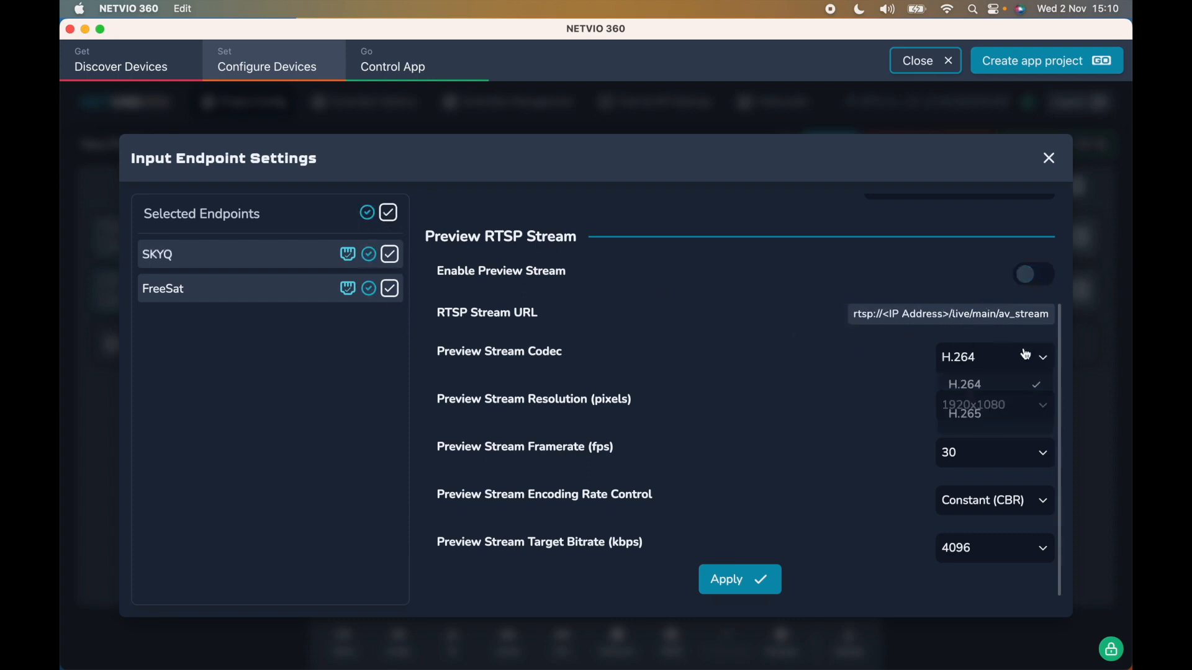
left_click(1027, 281)
Set the preview stream codec to H.265, keeping the resolution at 1920x1080 and the framerate at 30 fps.
left_click(999, 371)
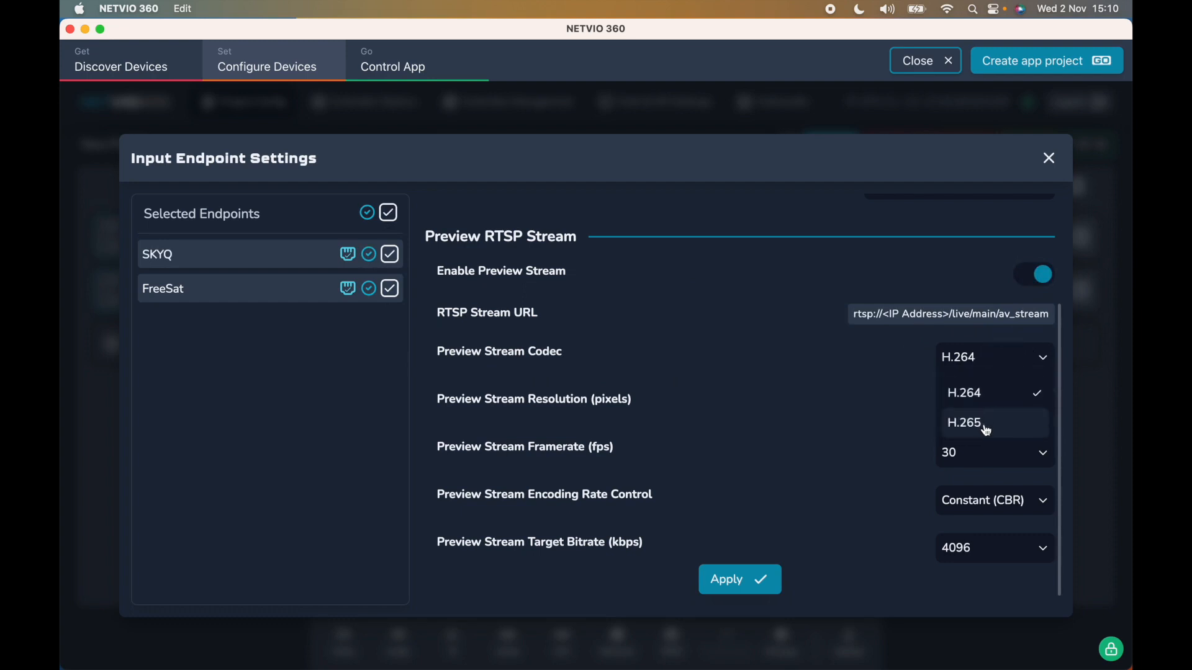
left_click(985, 425)
left_click(984, 403)
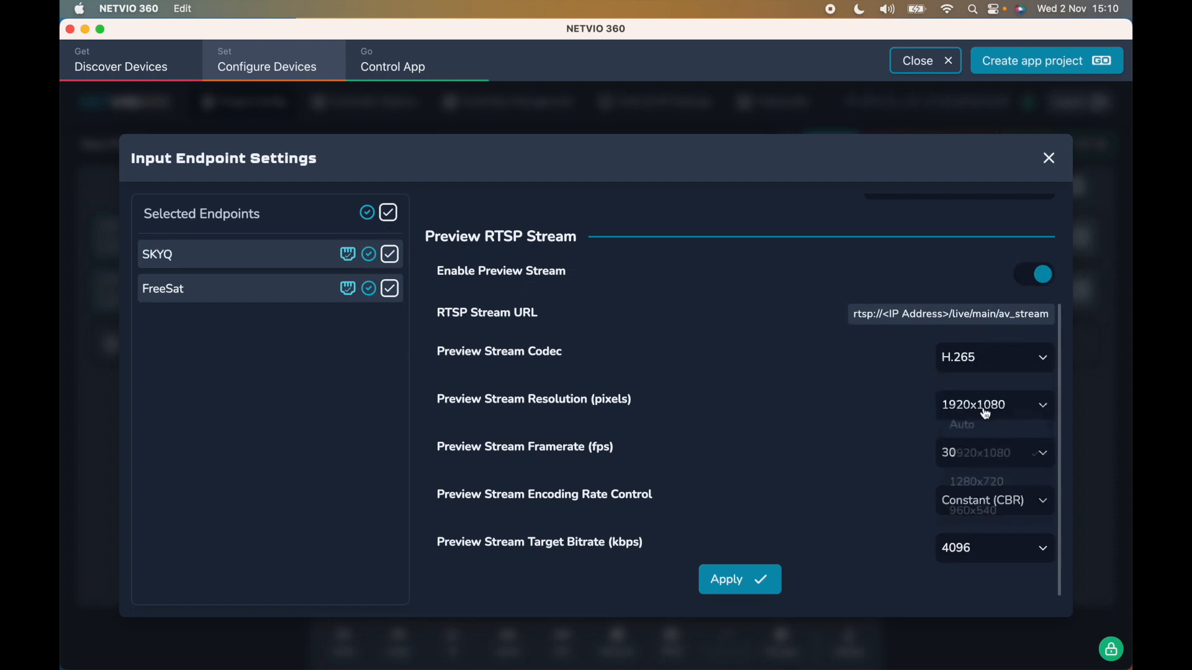
scroll(1006, 494, "down", 1)
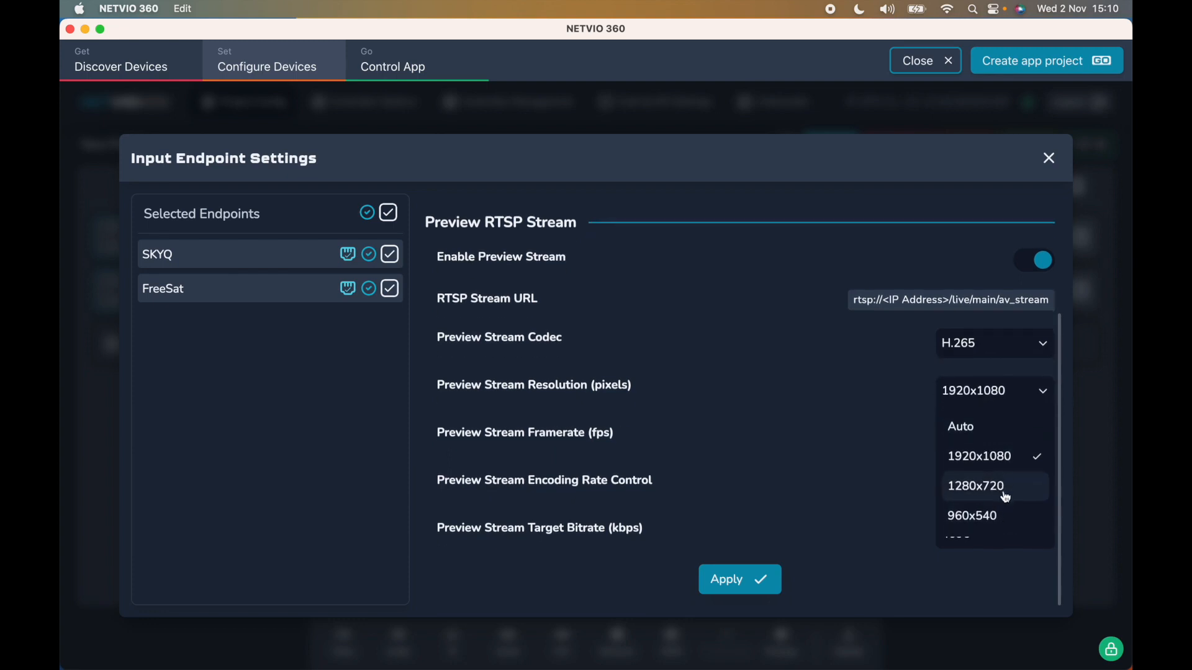
left_click(989, 464)
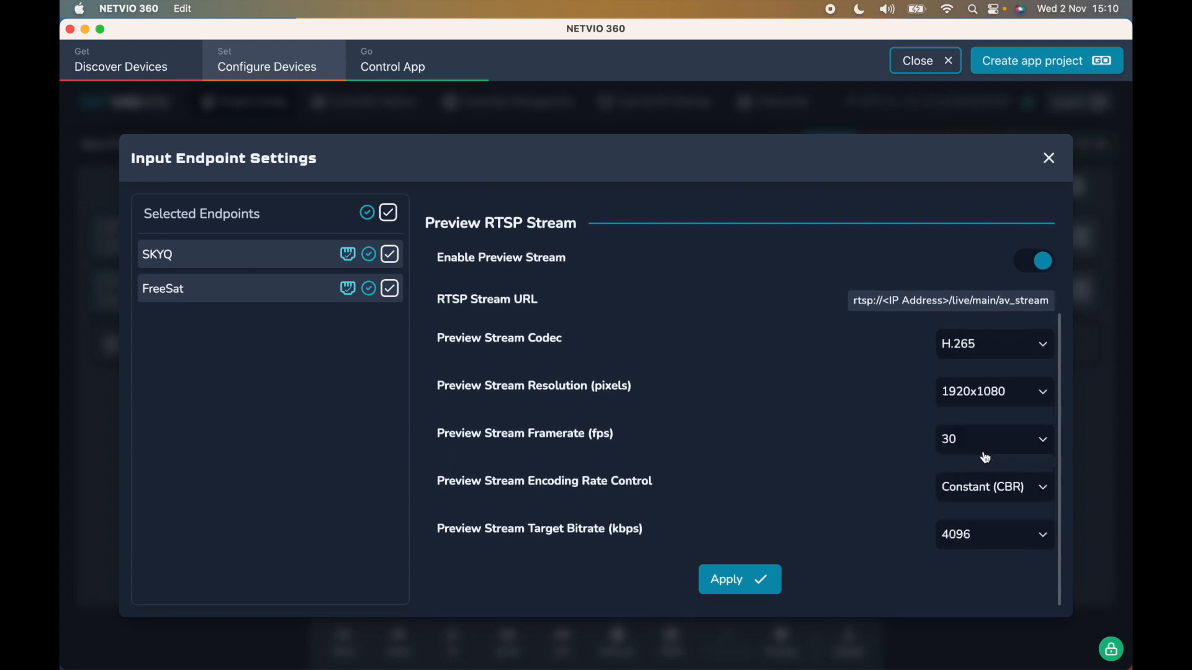
left_click(999, 446)
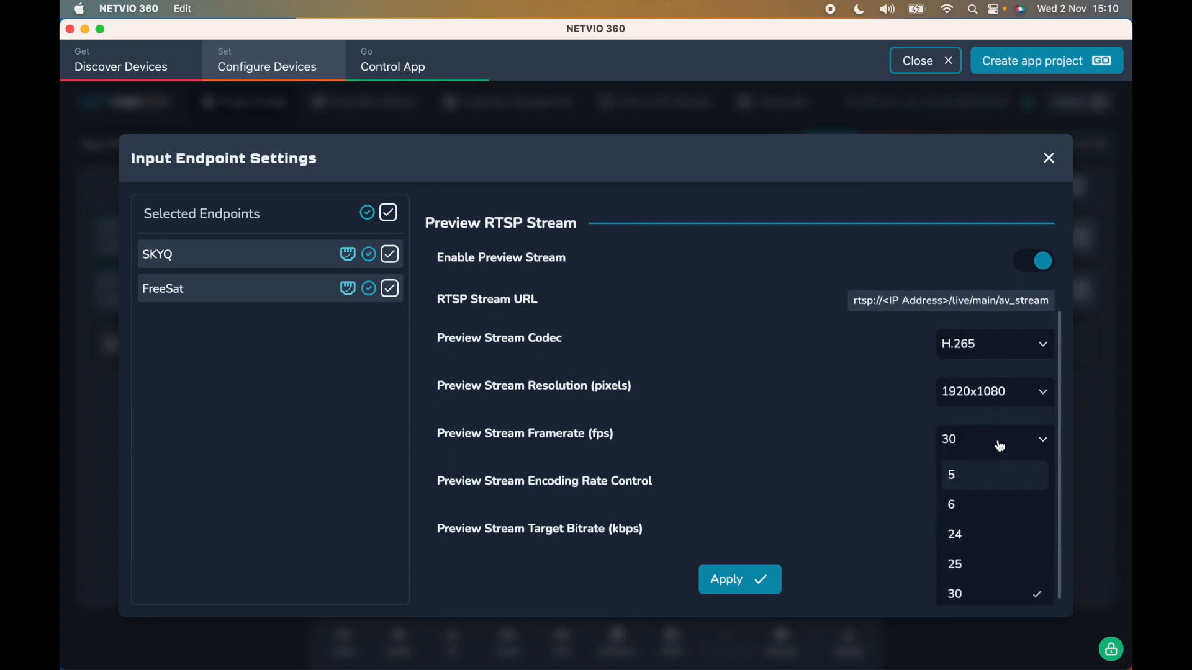
left_click(958, 593)
Check the encoding rate control options, set the preview stream target bitrate to 8192 kbps, and apply the video settings.
left_click(986, 495)
left_click(986, 494)
left_click(982, 535)
scroll(818, 569, "down", 5)
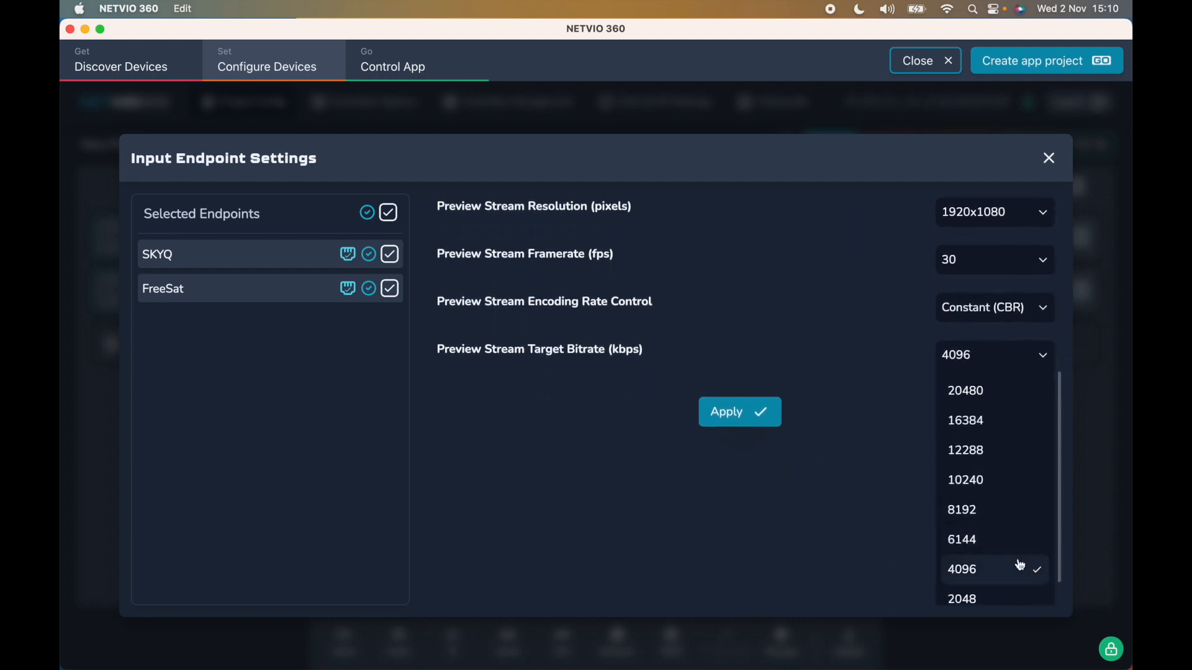
scroll(1019, 561, "down", 1)
scroll(1016, 559, "down", 1)
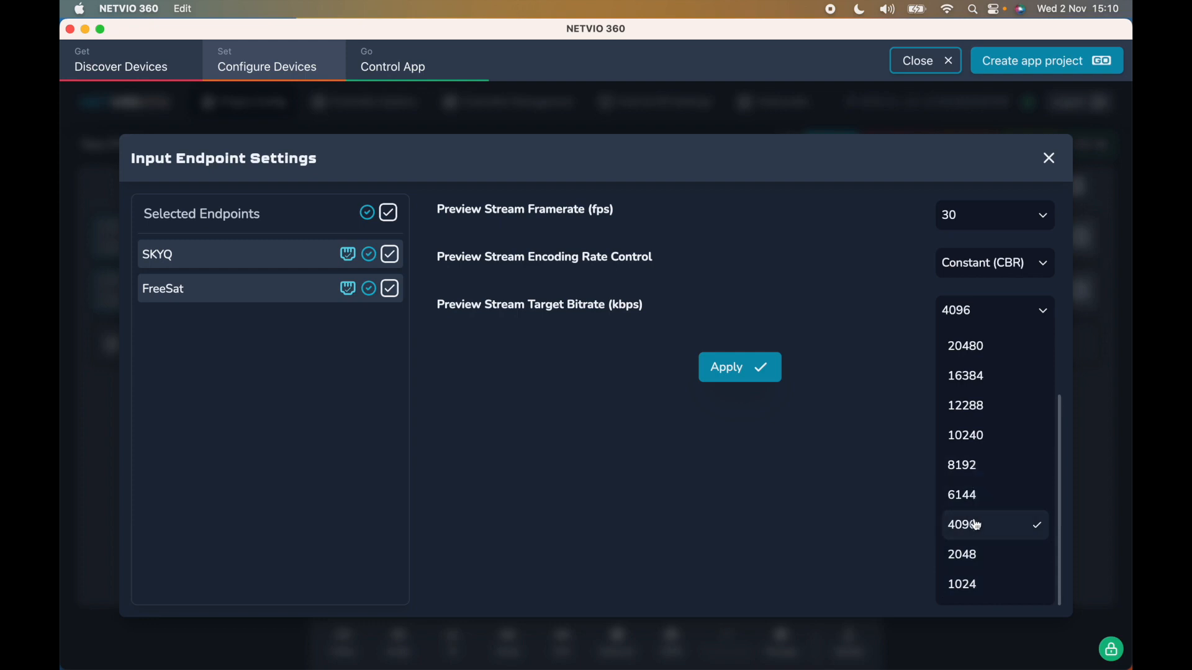
left_click(968, 471)
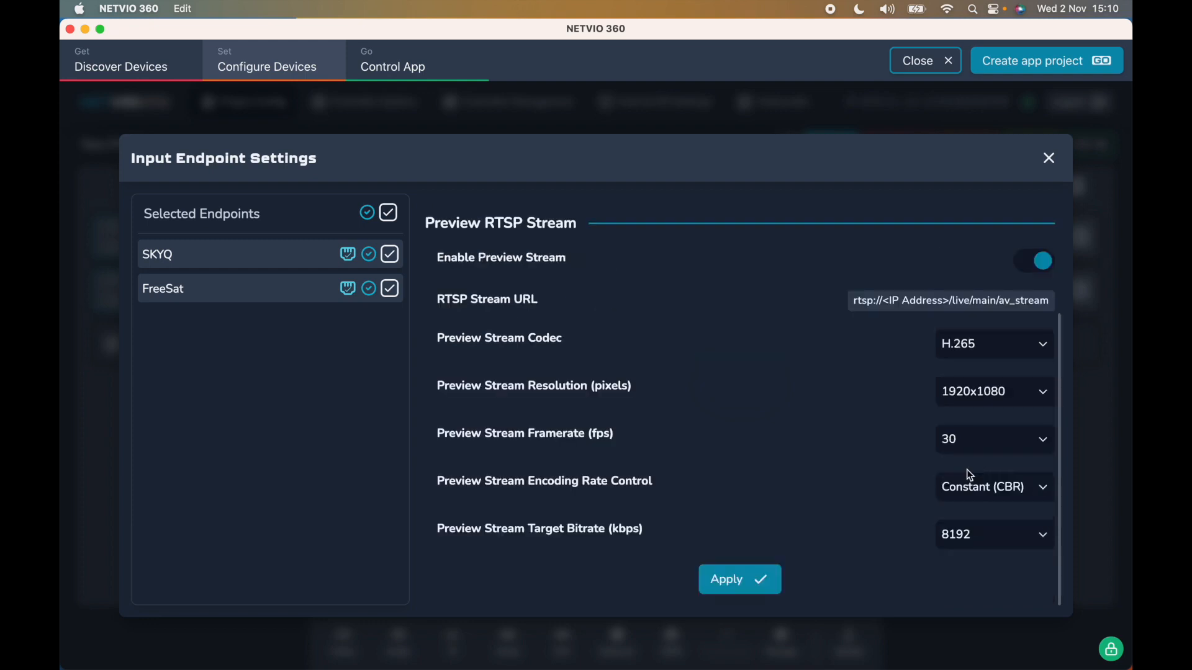
left_click(740, 579)
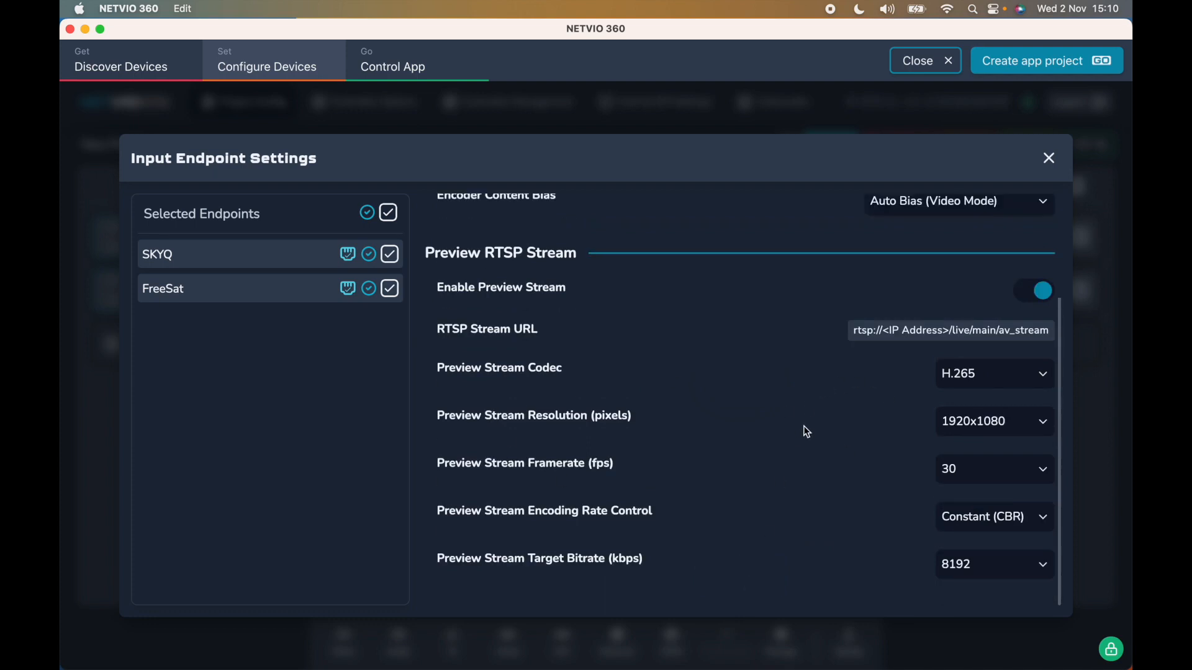
Switch the preview stream codec to H.264 and back to H.265 without applying the change.
scroll(806, 431, "up", 3)
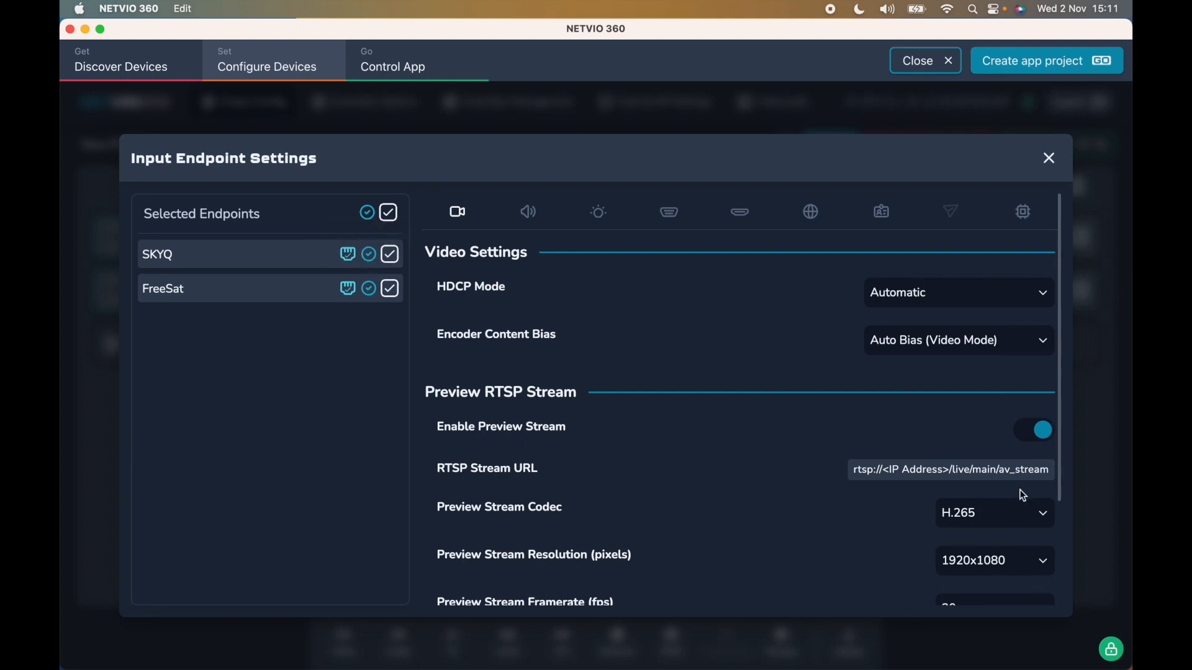
left_click(1033, 514)
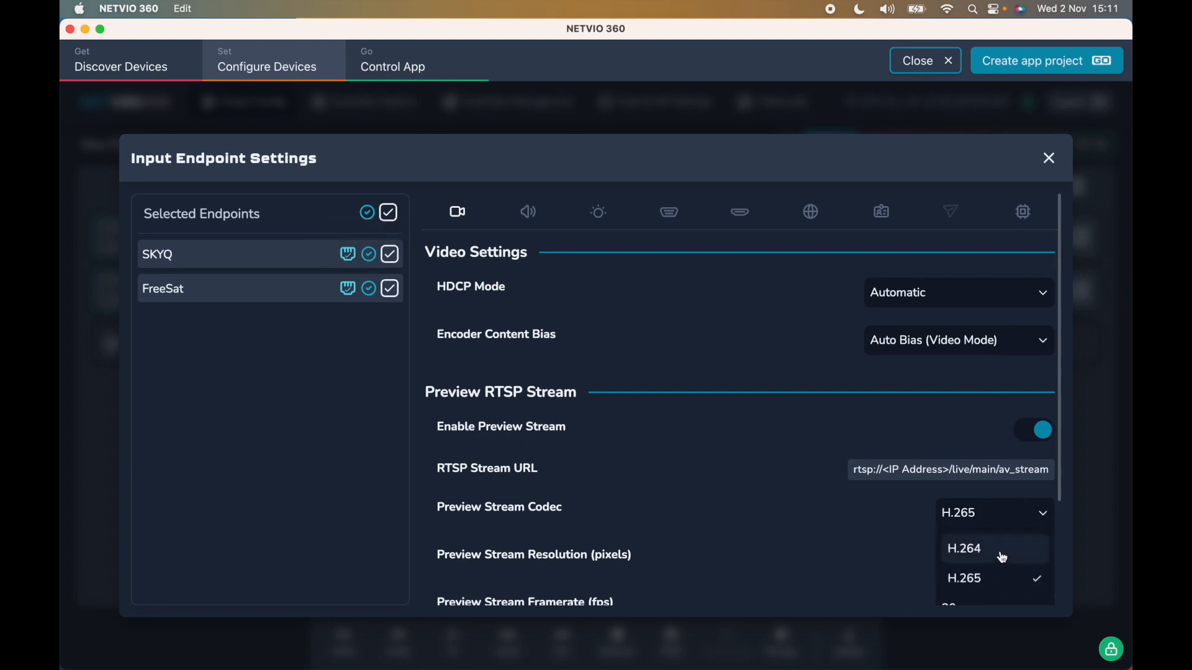
left_click(1001, 550)
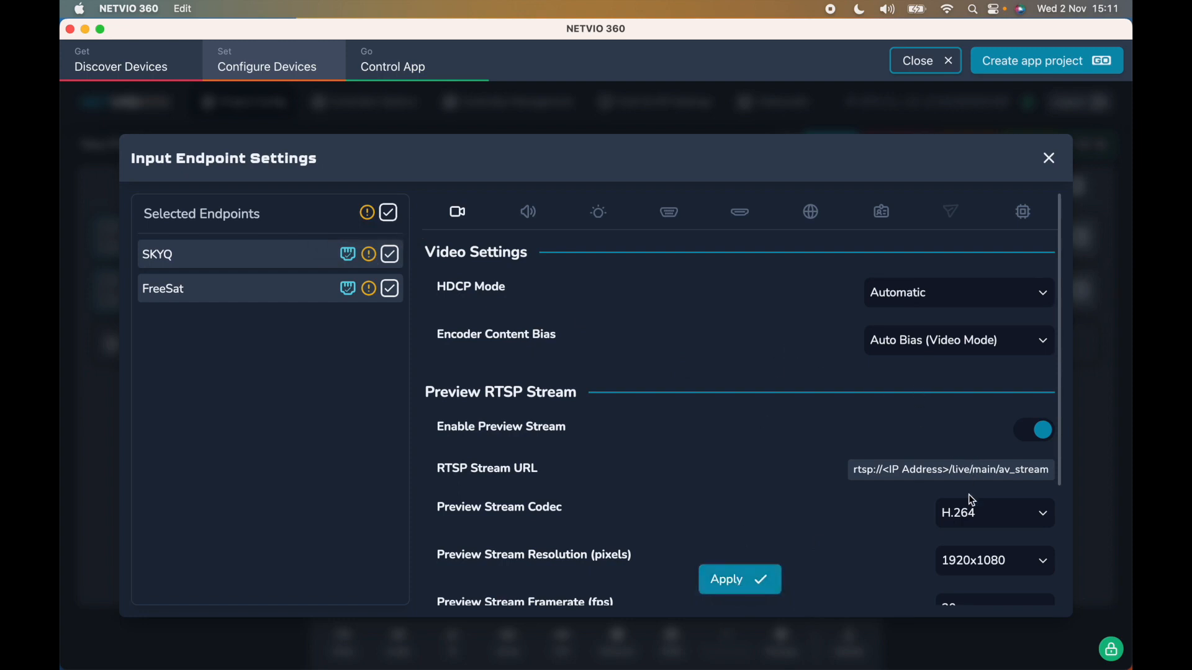
left_click(974, 514)
left_click(974, 578)
Review the endpoints' audio input choices and their IR, RS-232 port and CEC testing settings.
left_click(528, 212)
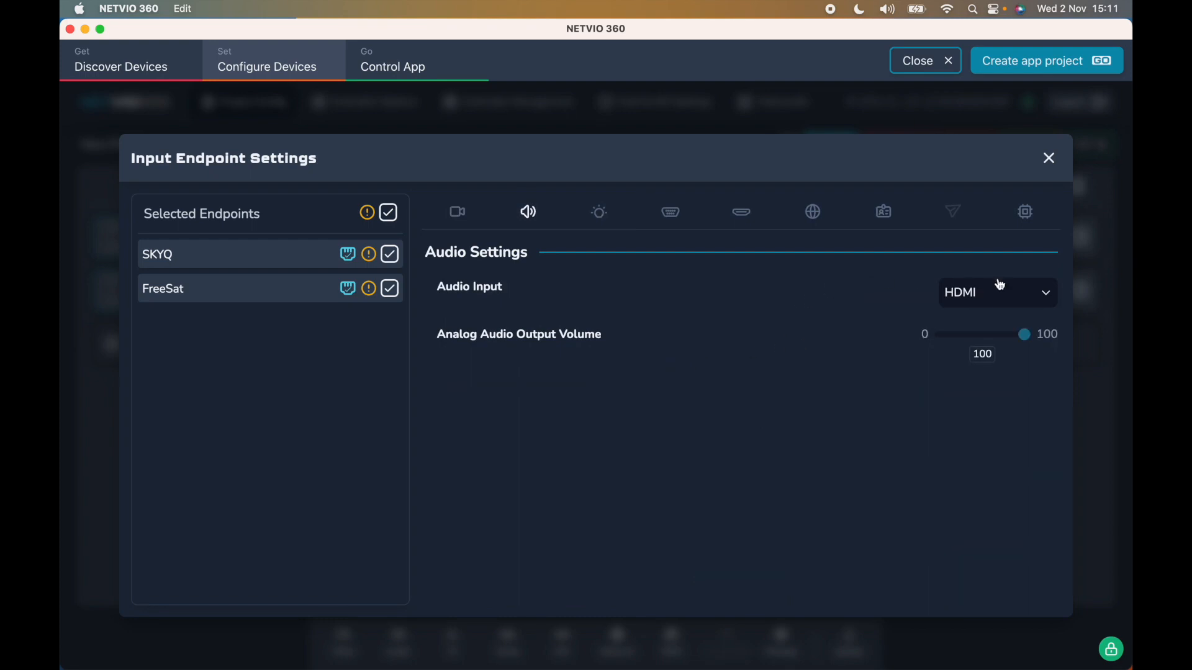
left_click(1049, 295)
left_click(865, 416)
left_click(600, 213)
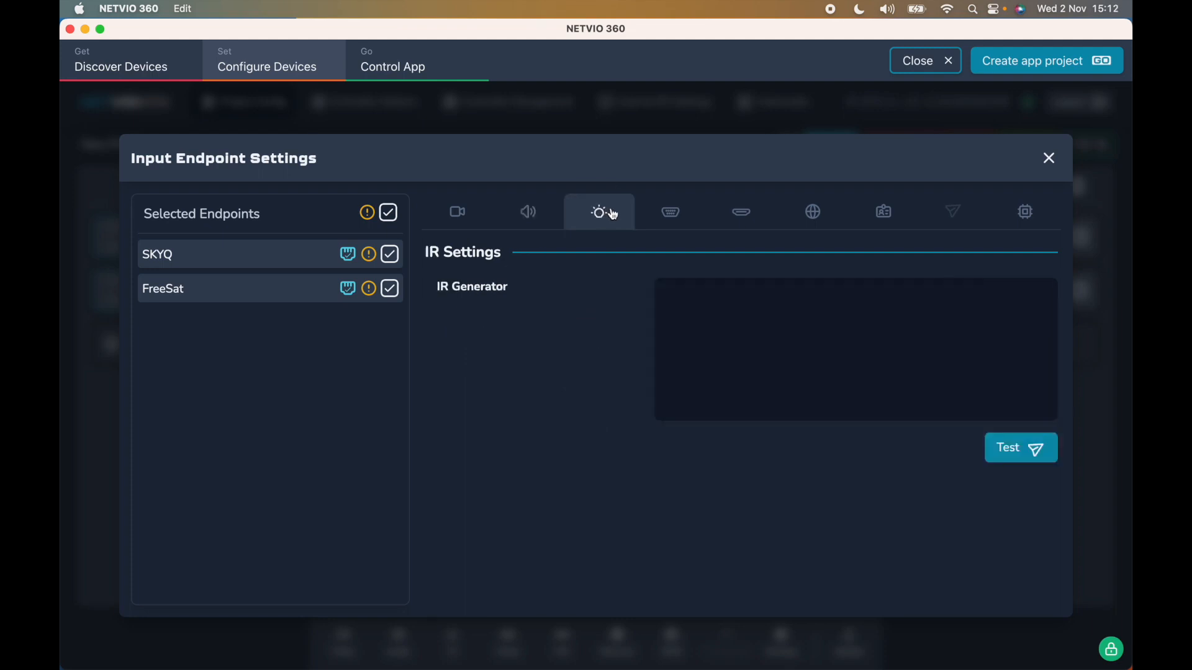
left_click(672, 222)
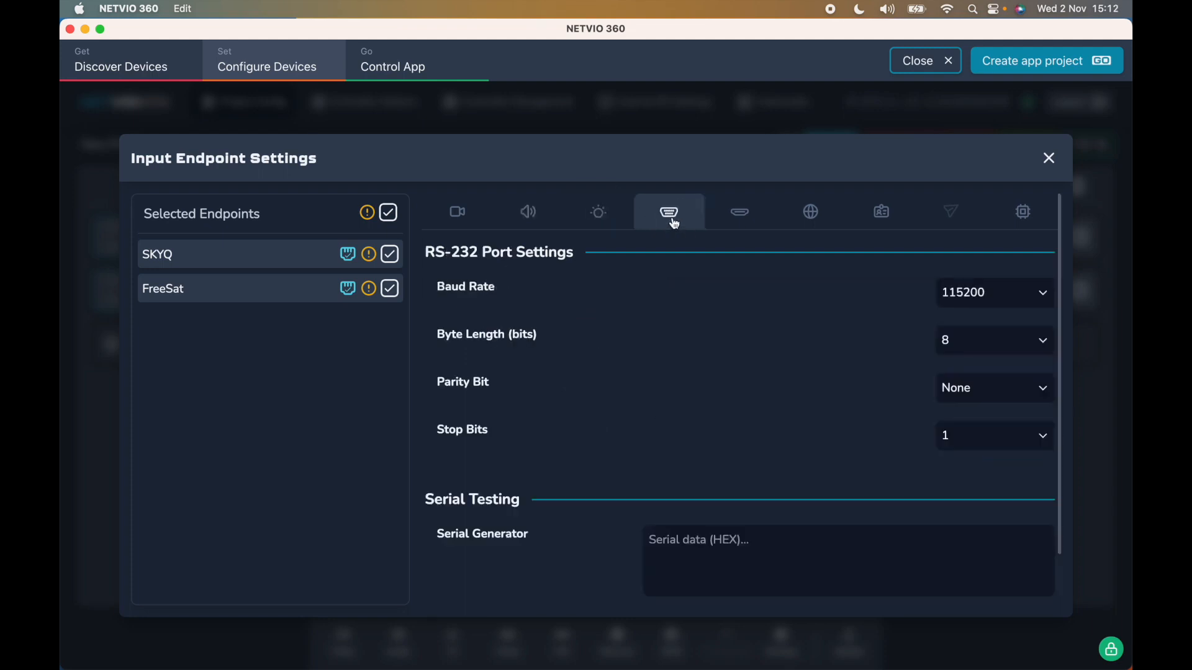
left_click(749, 223)
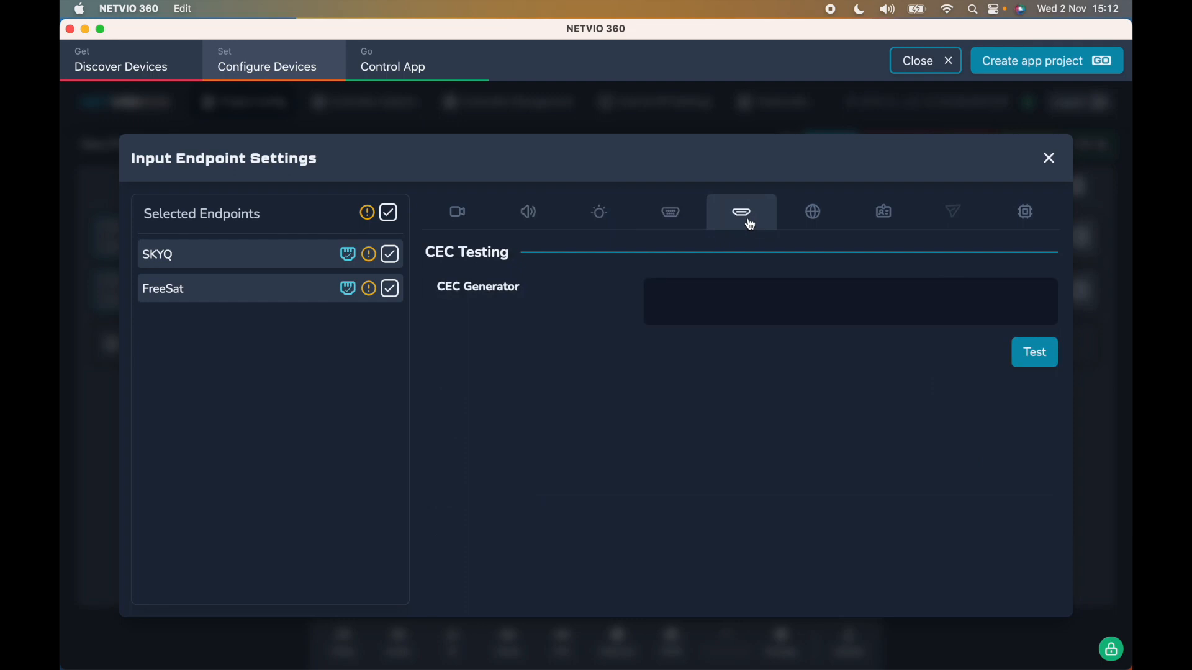
Review the preview stream's addressing modes and VLAN ID, and the Identify controls in the network settings.
left_click(817, 214)
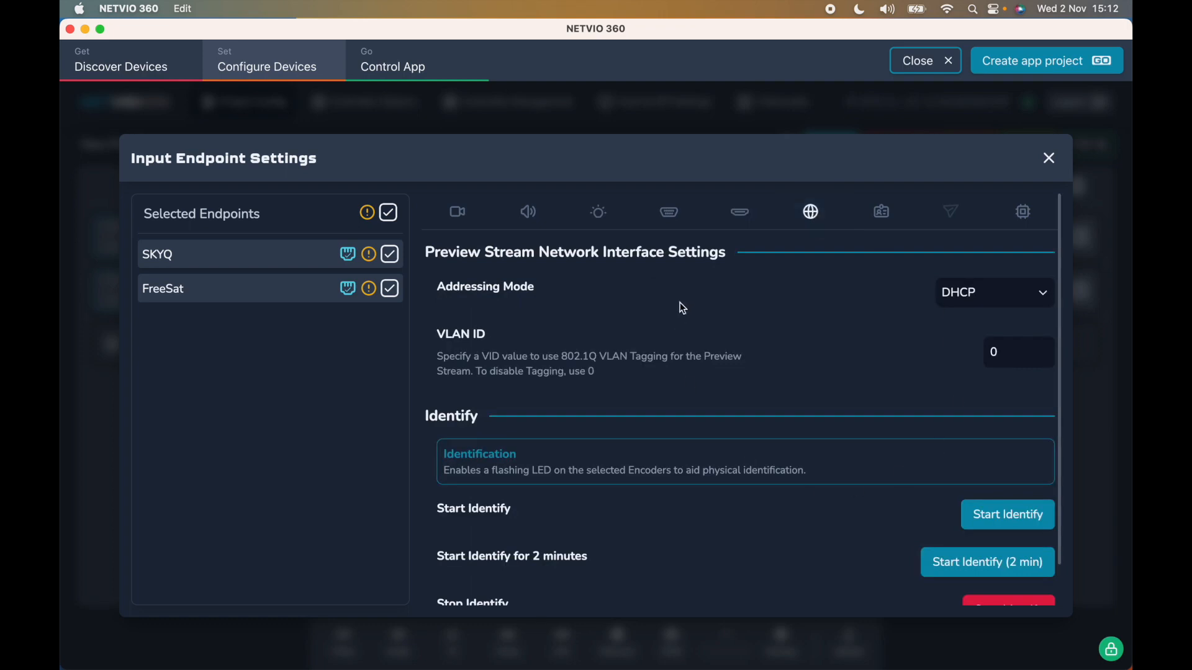
left_click(1029, 301)
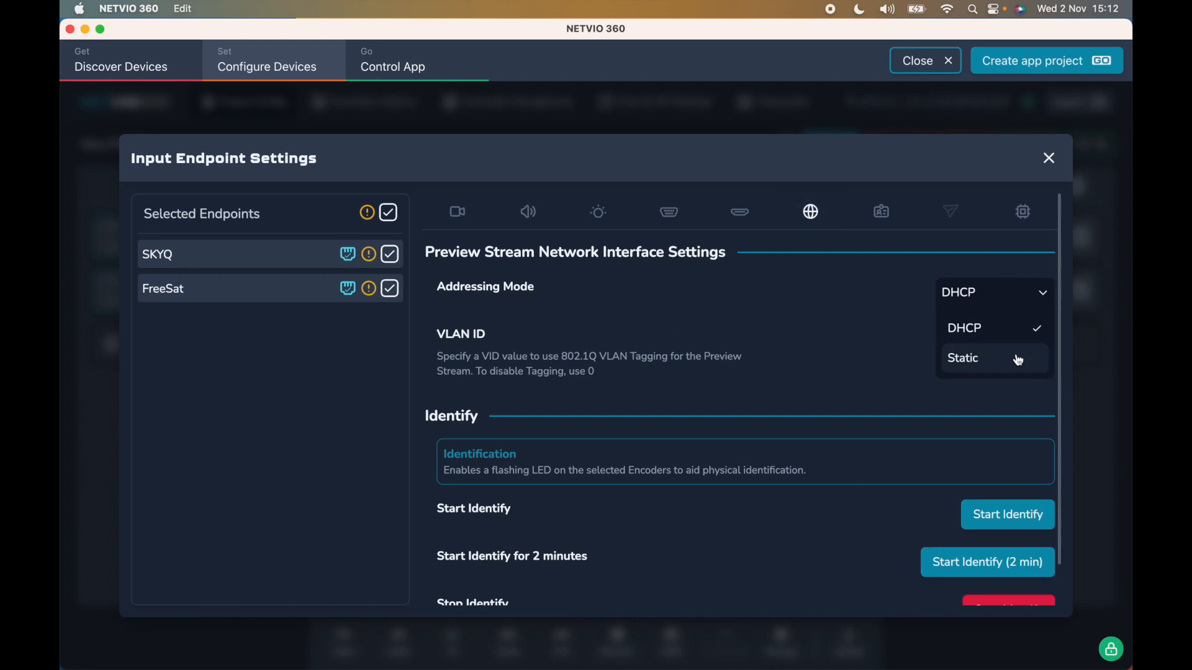
left_click(881, 298)
left_click_drag(1019, 346, 973, 345)
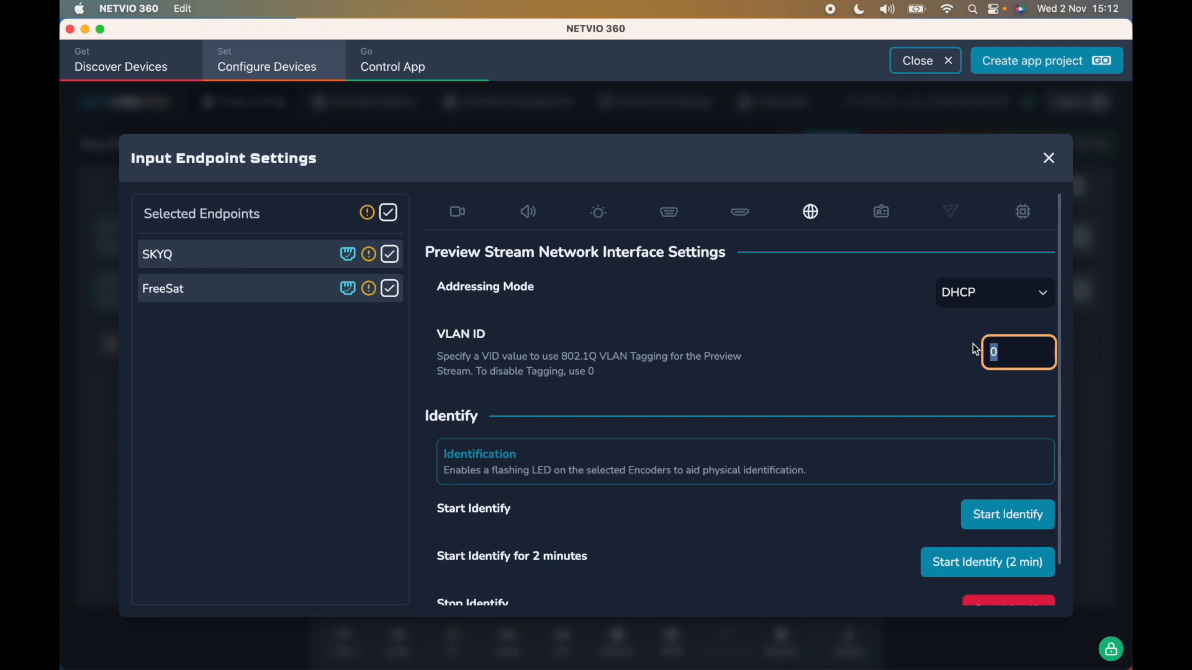
scroll(974, 344, "down", 2)
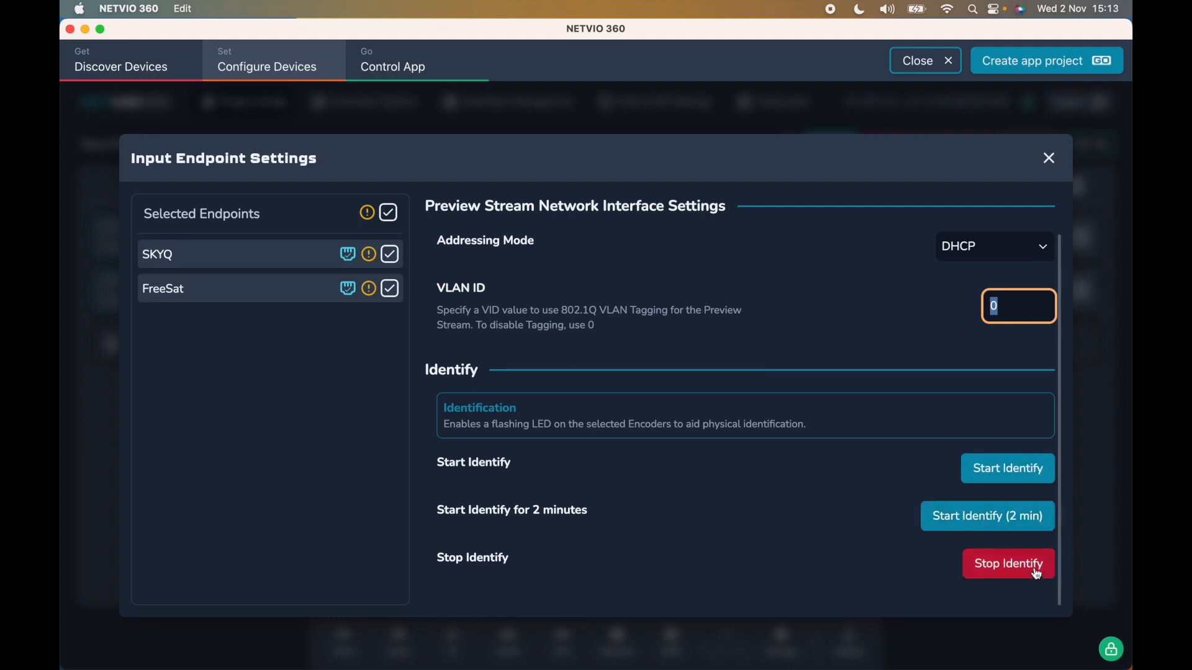
scroll(864, 497, "up", 2)
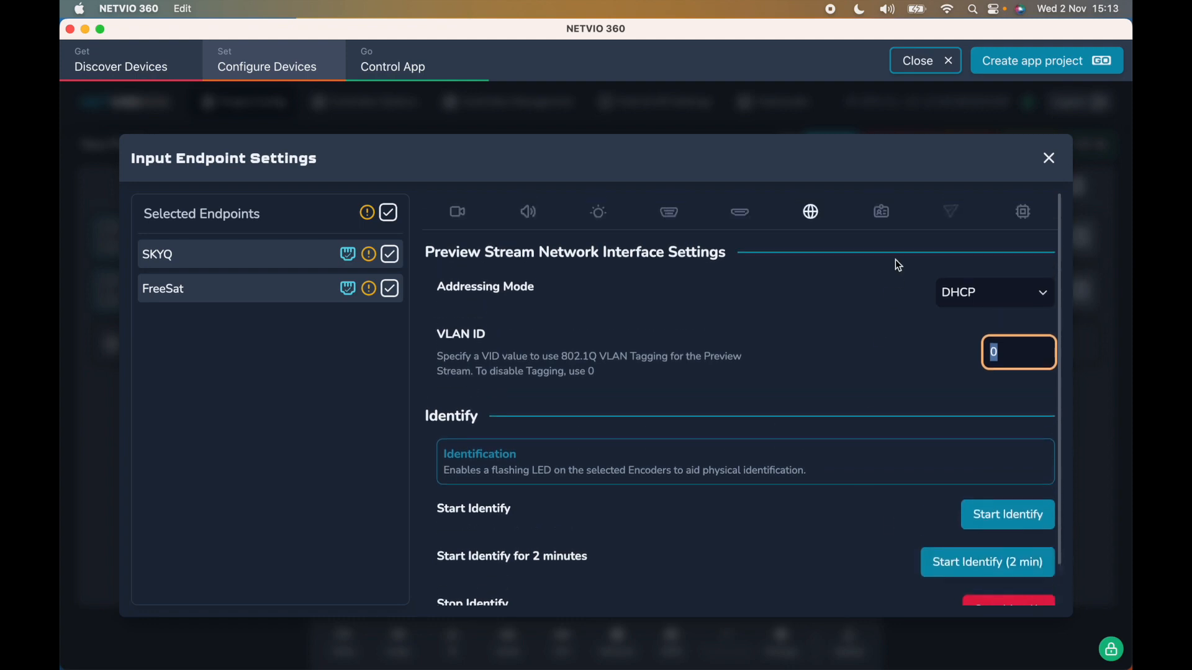
Examine the selectable EDIDs and the power and endpoint management options, and close the input endpoint settings.
left_click(886, 213)
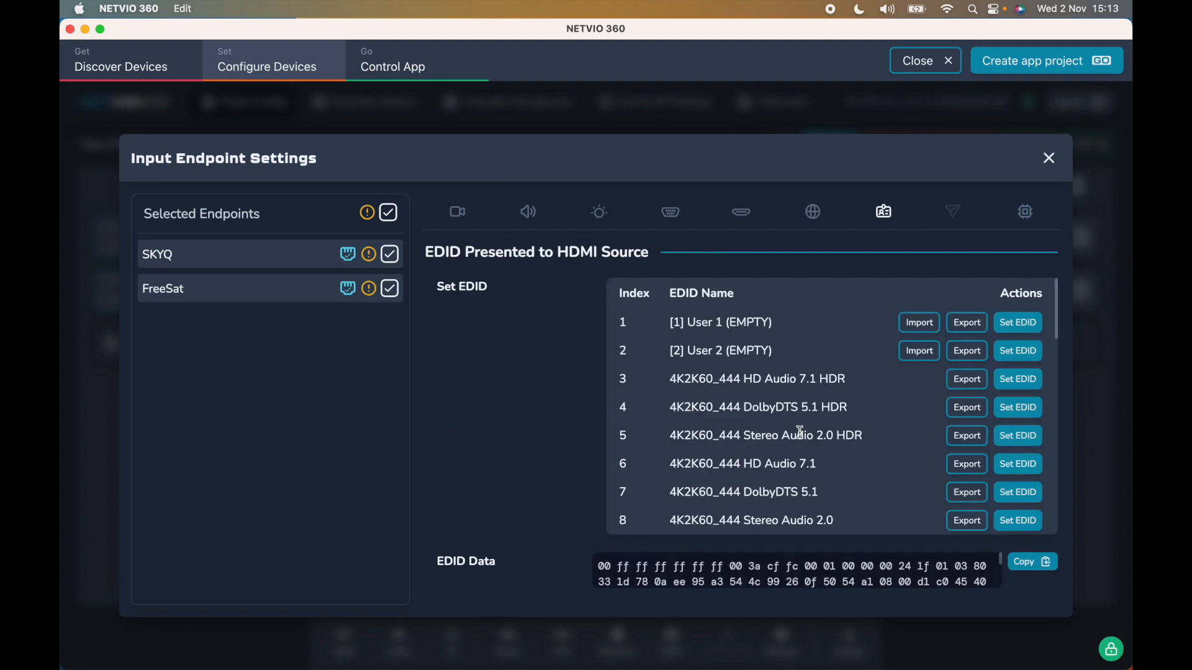
scroll(800, 433, "down", 5)
scroll(800, 433, "down", 6)
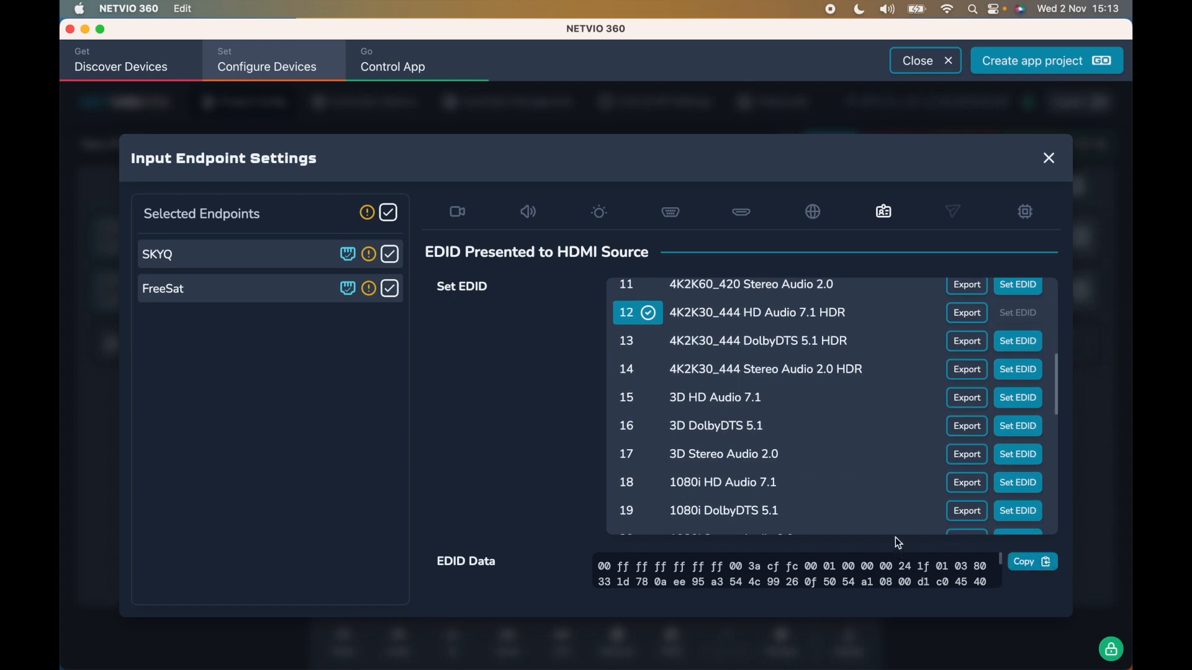
scroll(890, 520, "up", 2)
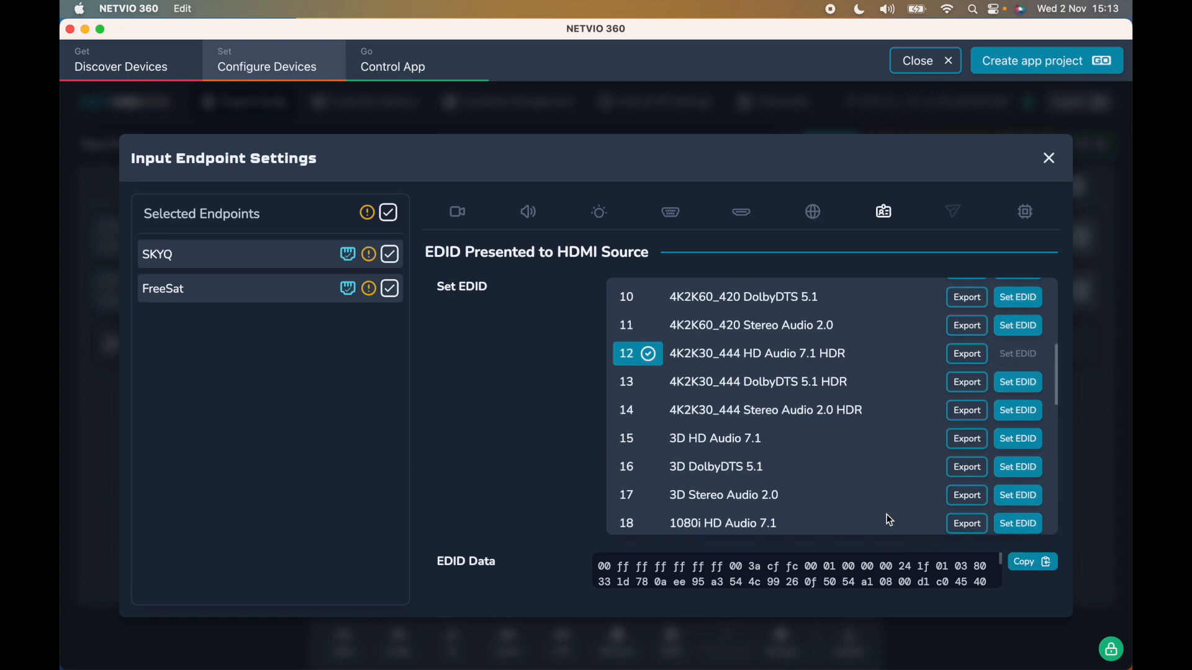
scroll(890, 520, "up", 10)
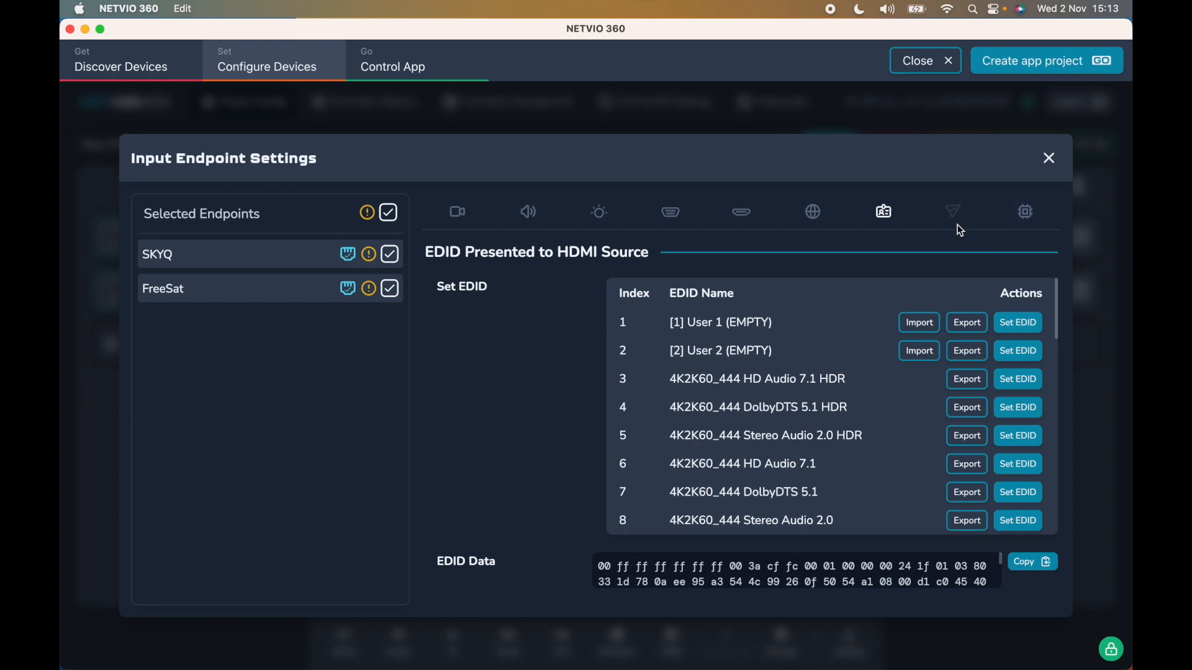
left_click(1033, 227)
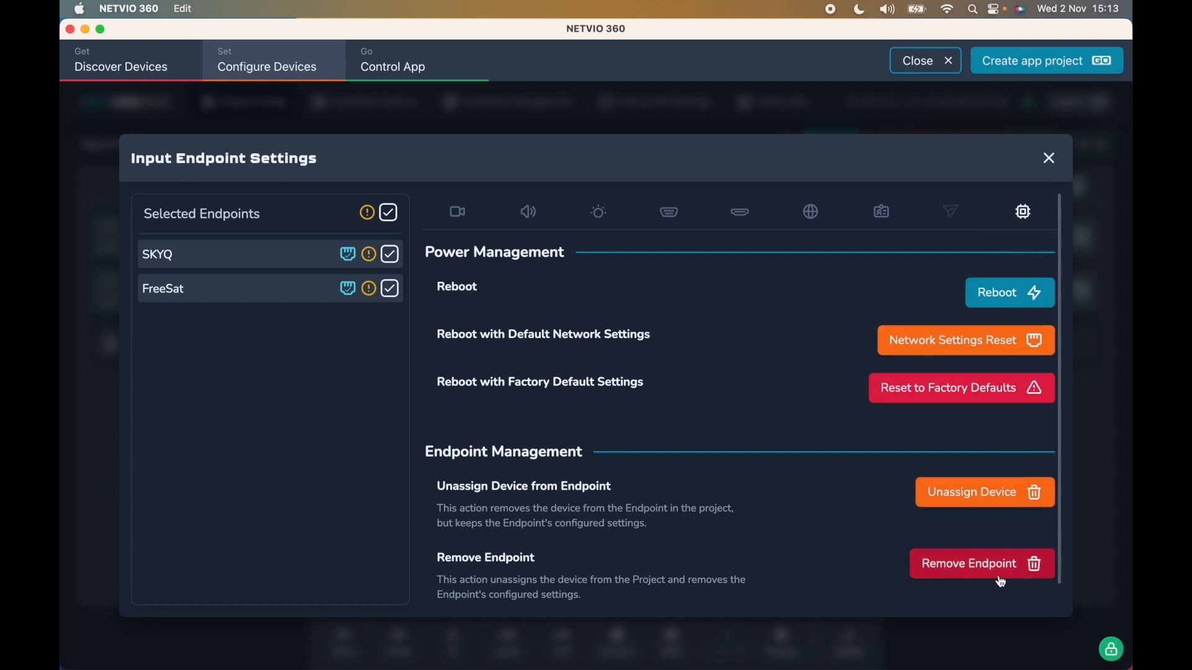
left_click(1048, 158)
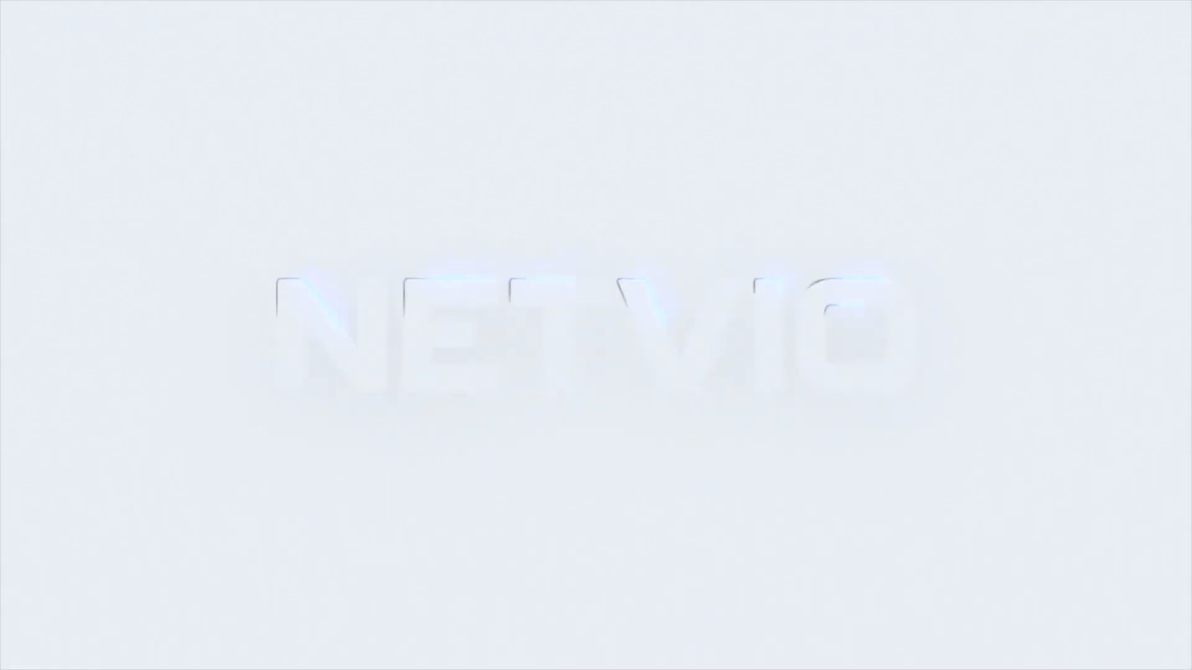